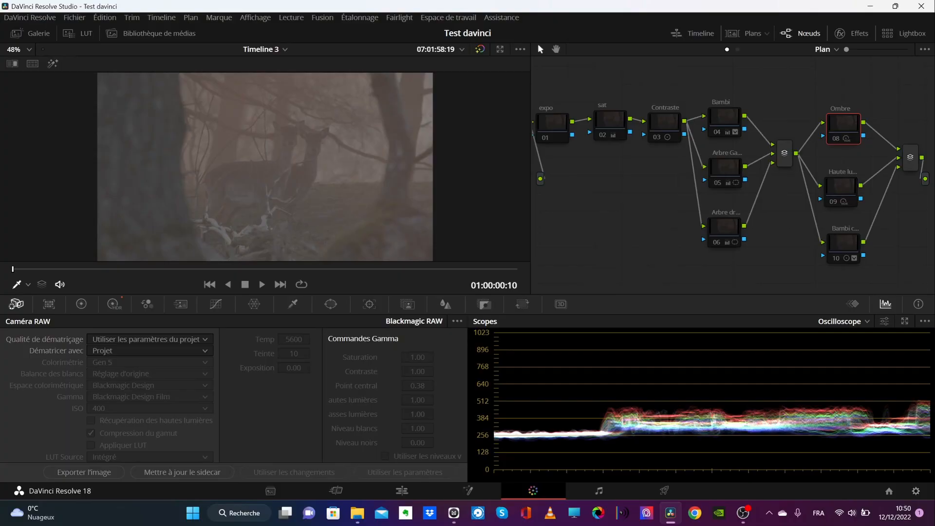
- Set the project's Colorimétrie to DaVinci YRGB Color Managed in the color management settings
left_click(915, 491)
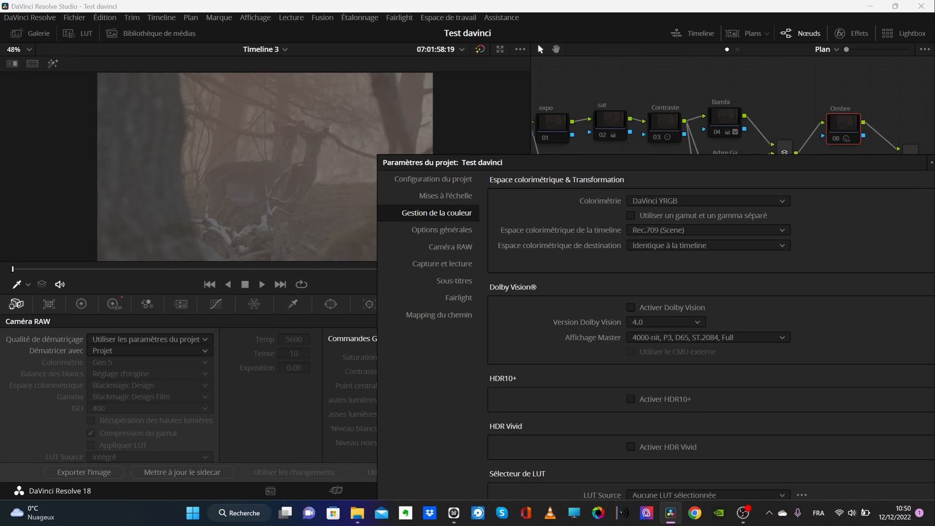
left_click_drag(632, 163, 567, 99)
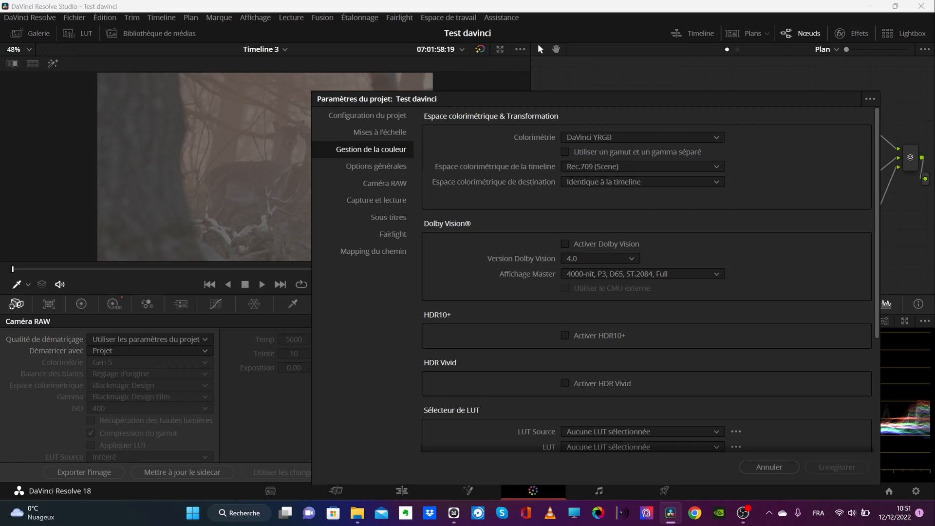
left_click(643, 137)
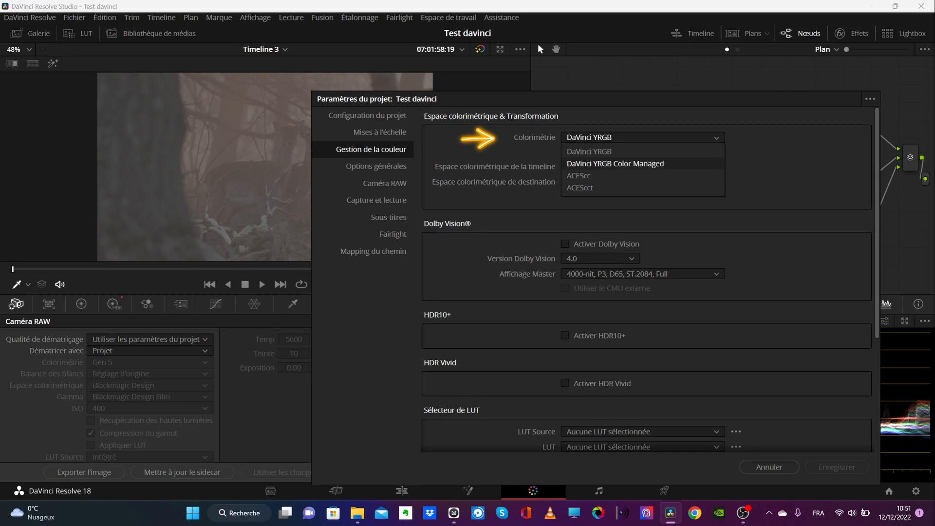
left_click(615, 164)
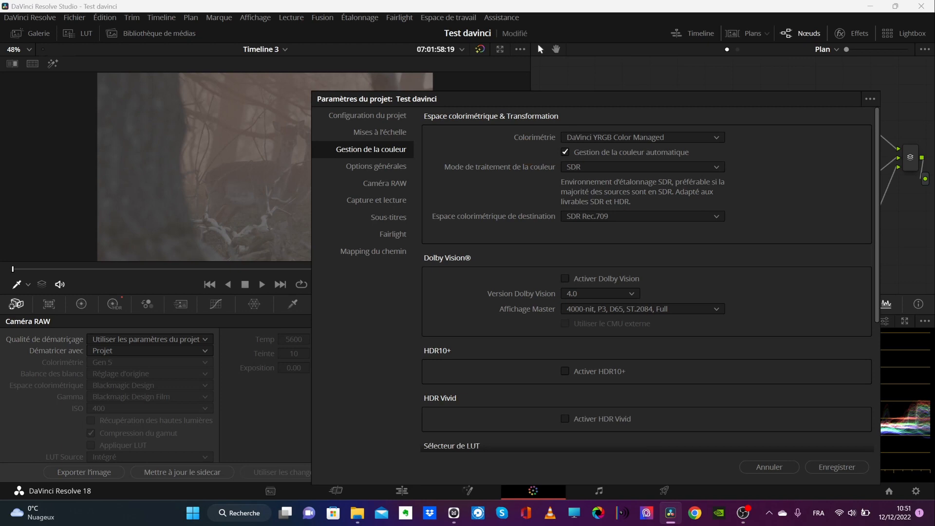
- Turn off automatic color management and set the color processing mode to Custom
left_click(565, 152)
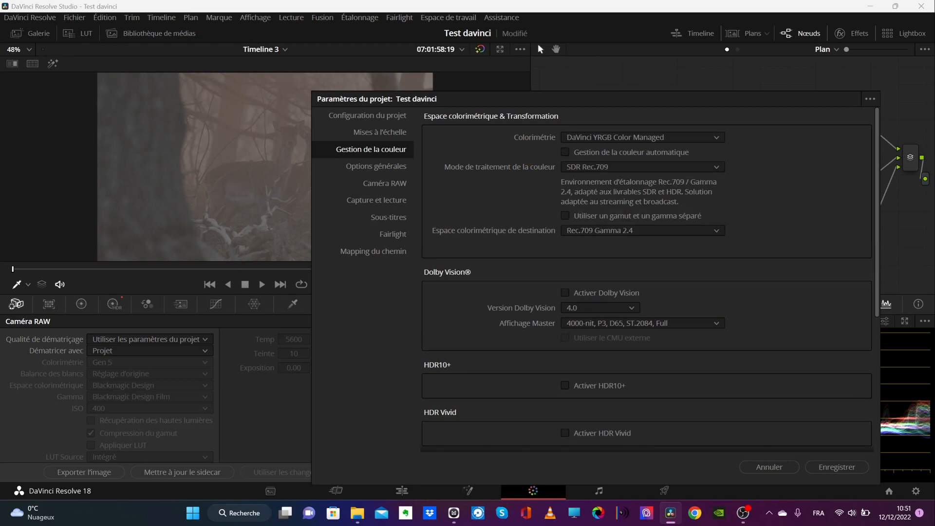
left_click(643, 167)
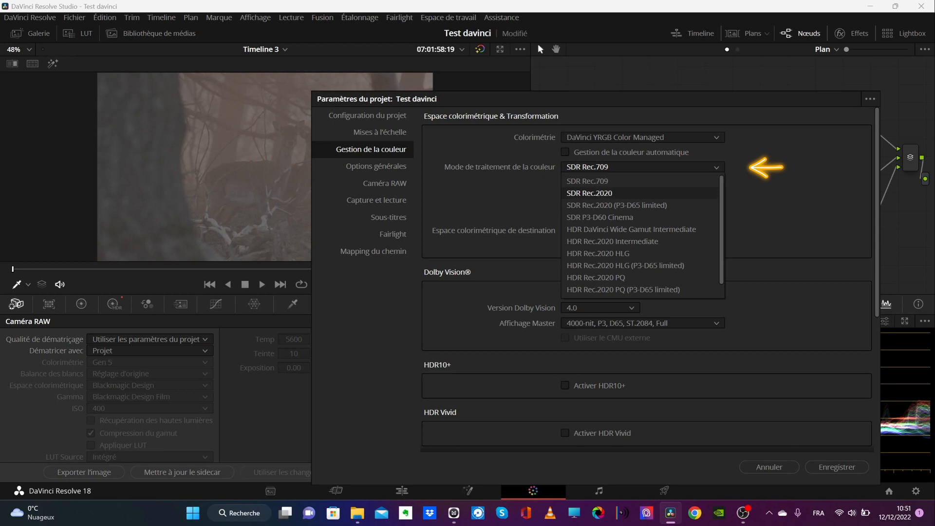
scroll(633, 193, "down", 1)
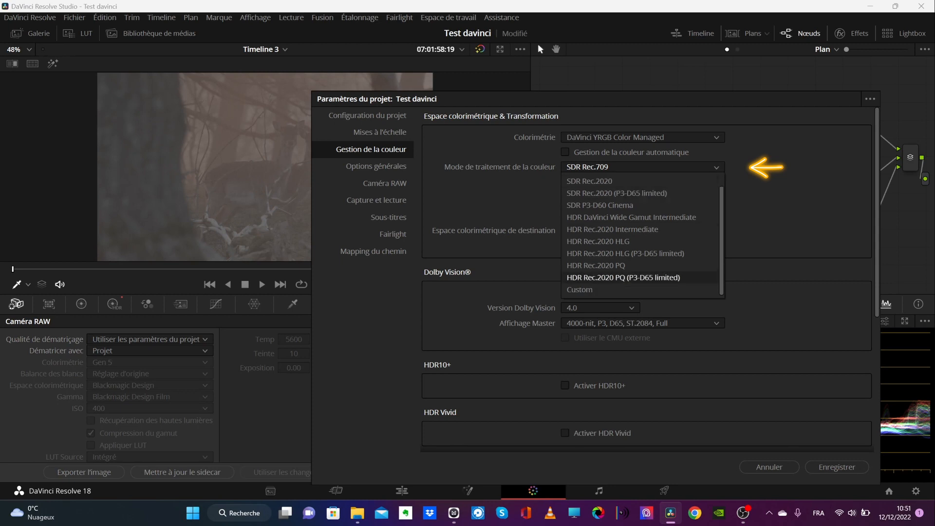
left_click(633, 289)
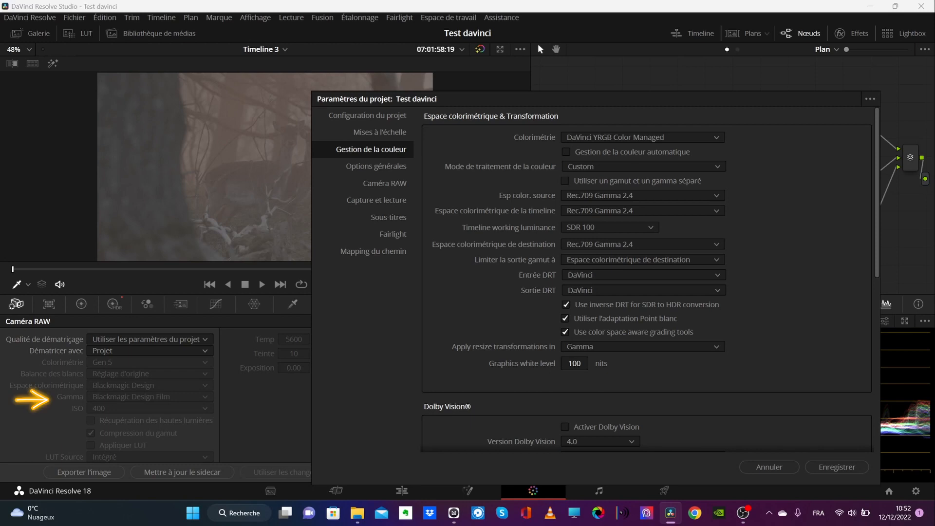
- Set the source color space to Blackmagic Design Film Gen 5
left_click(643, 196)
scroll(643, 265, "up", 10)
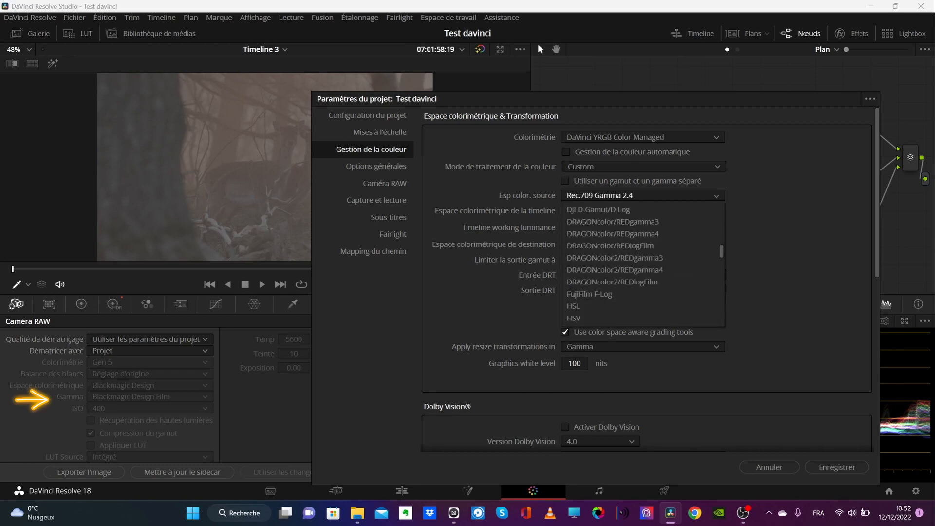
scroll(643, 263, "up", 2)
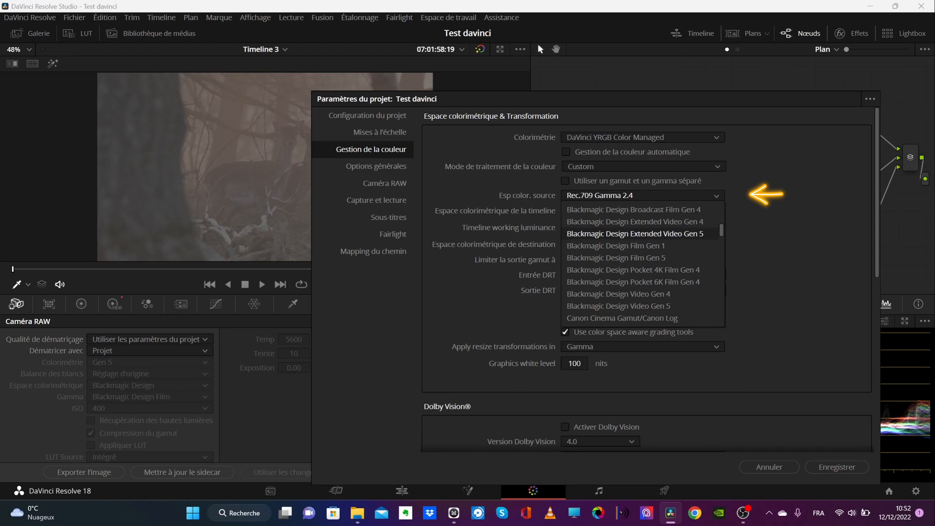
scroll(643, 263, "up", 1)
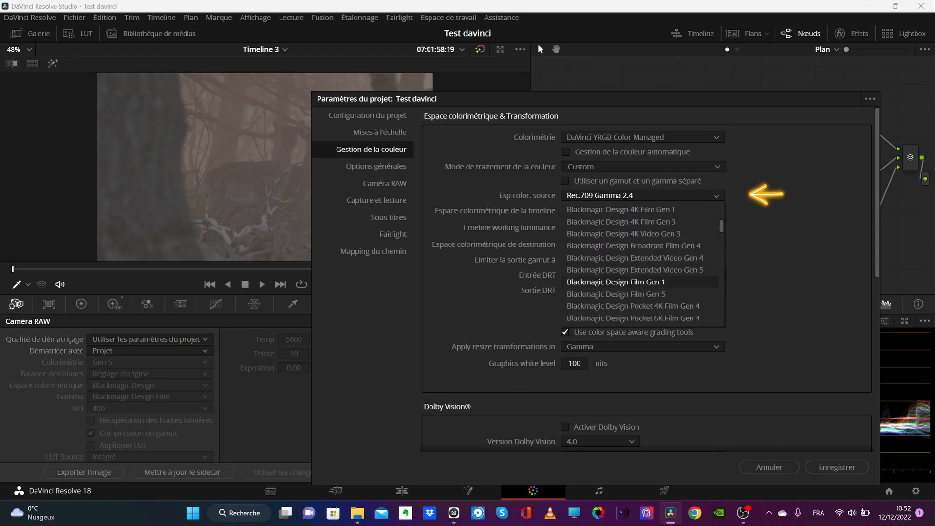
scroll(643, 263, "up", 2)
scroll(643, 262, "down", 2)
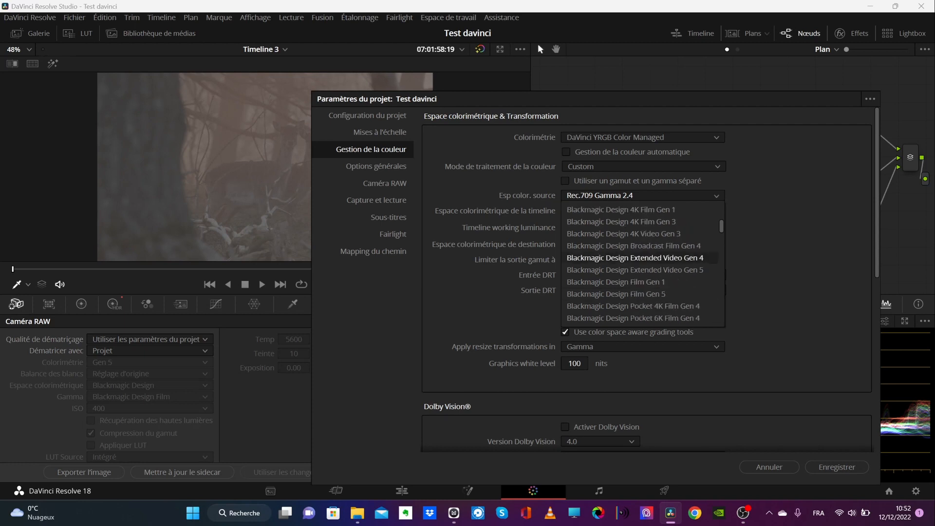
scroll(642, 263, "down", 1)
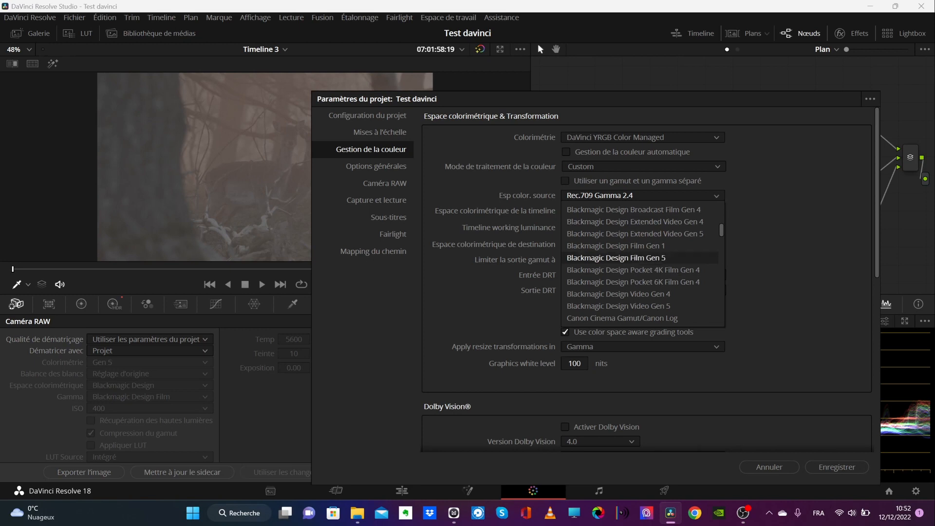
left_click(616, 257)
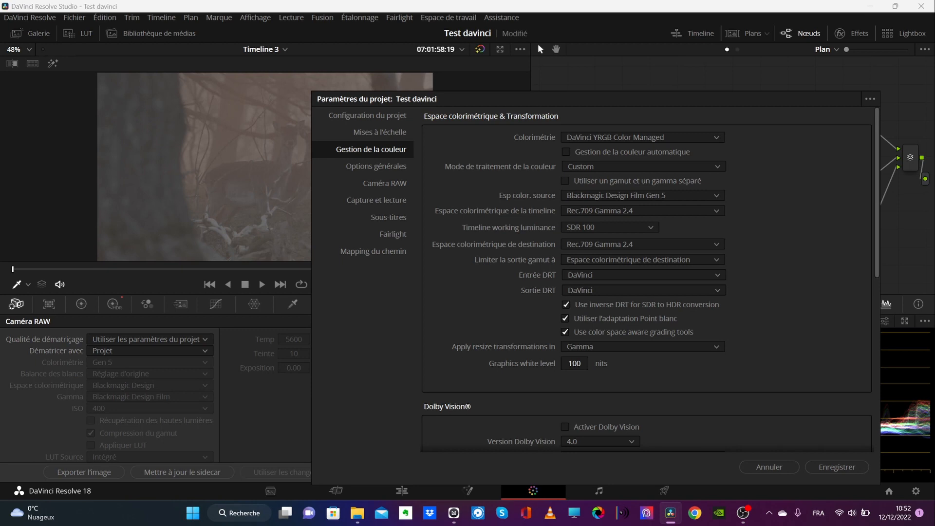
- Set the timeline color space to DaVinci WG/Intermediate
left_click(642, 211)
scroll(591, 249, "up", 3)
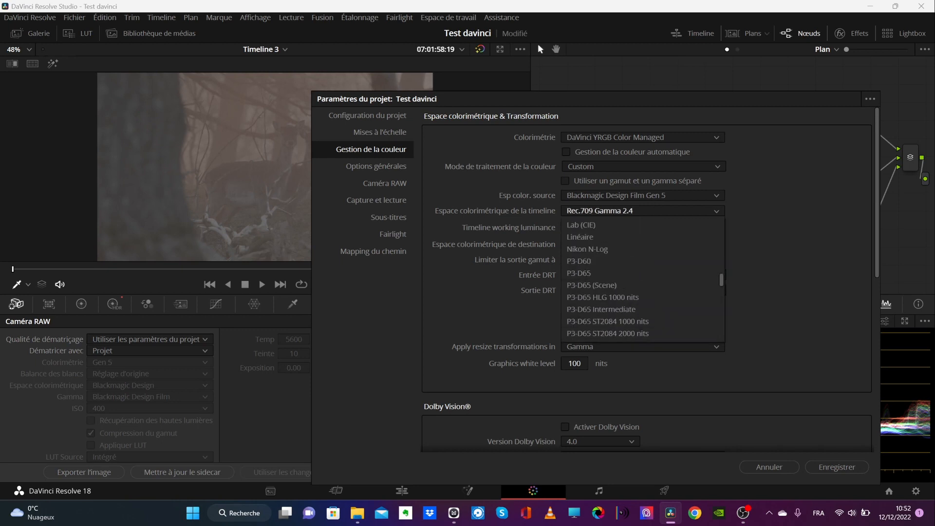
scroll(592, 249, "down", 3)
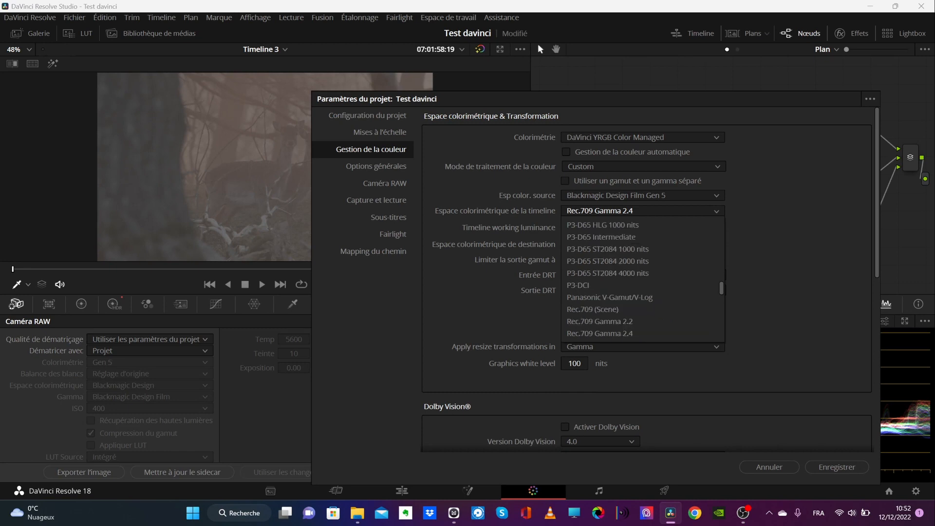
scroll(592, 249, "down", 9)
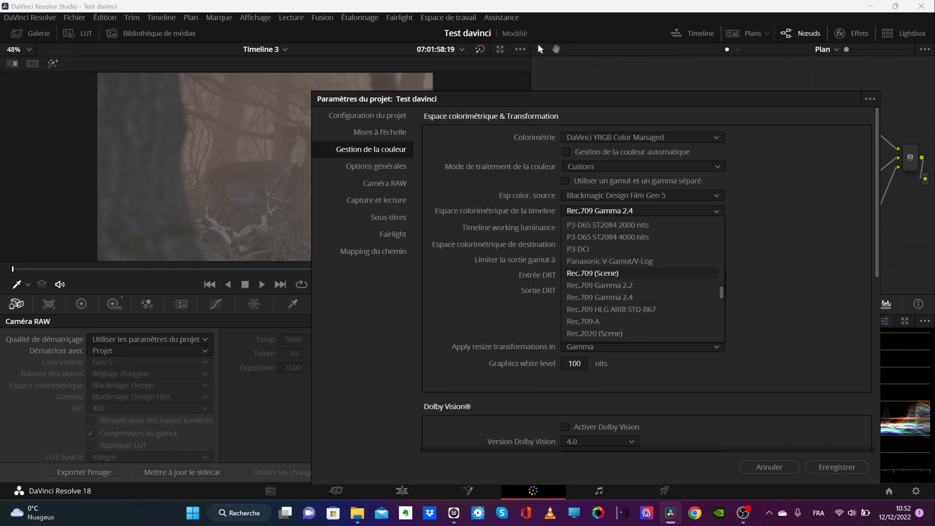
scroll(591, 249, "down", 3)
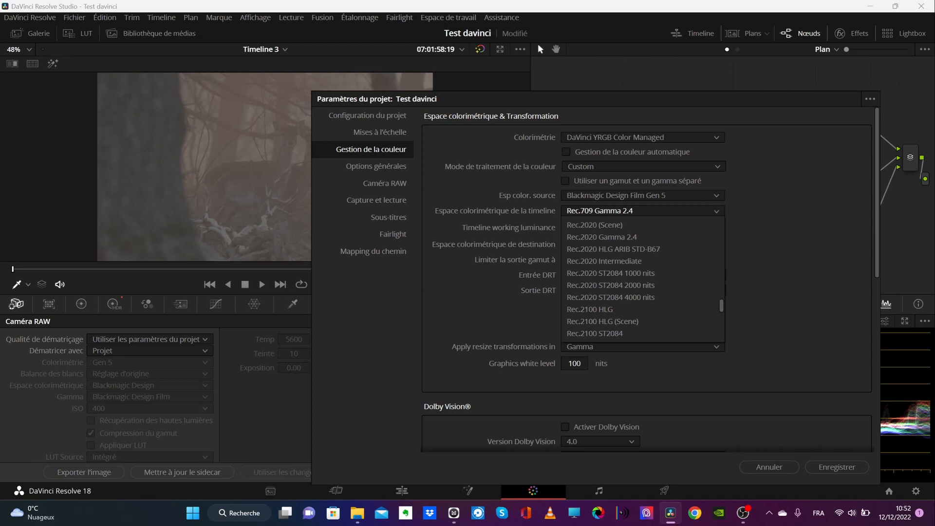
scroll(591, 249, "up", 12)
scroll(592, 249, "up", 20)
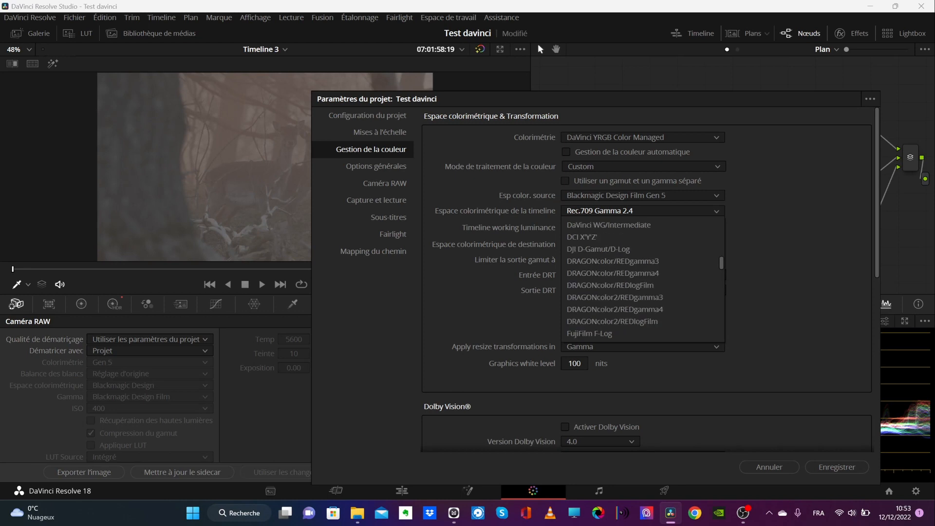
scroll(643, 278, "up", 3)
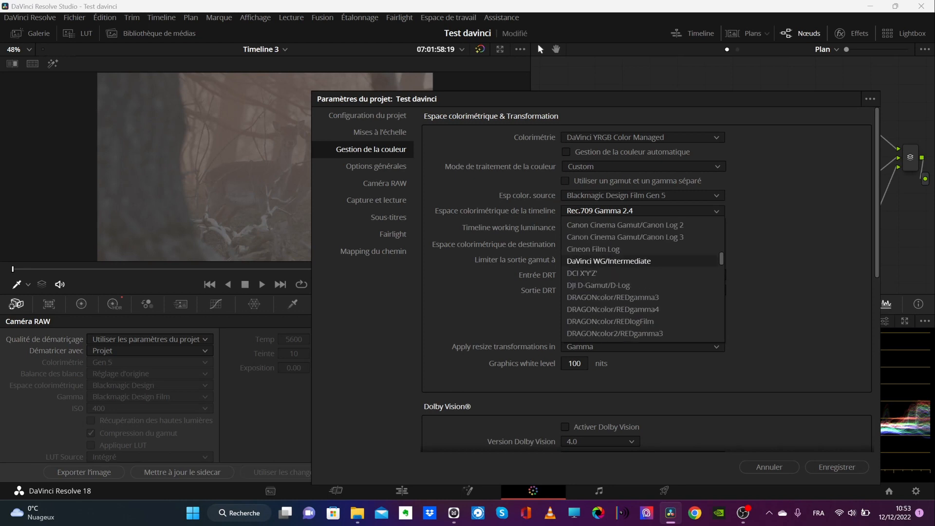
left_click(609, 261)
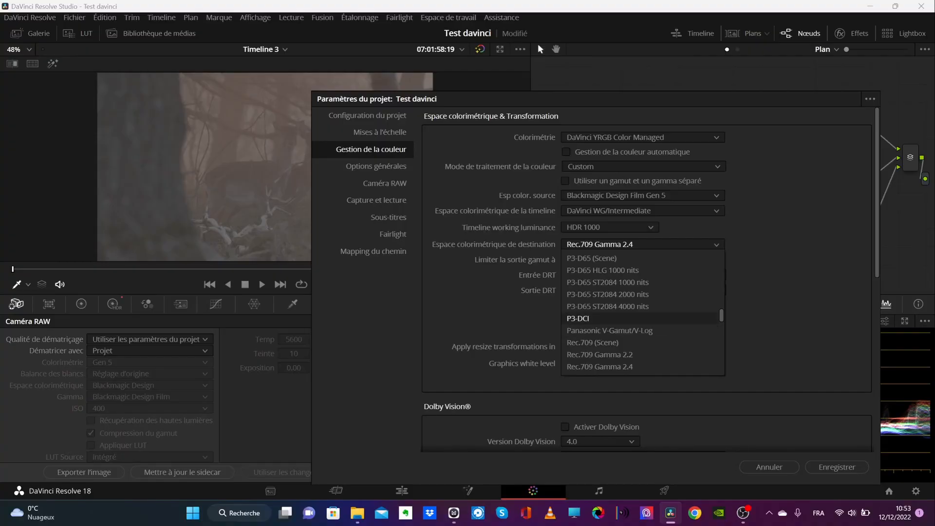
- Set the destination color space to P3-DCI and save the project settings
left_click(578, 319)
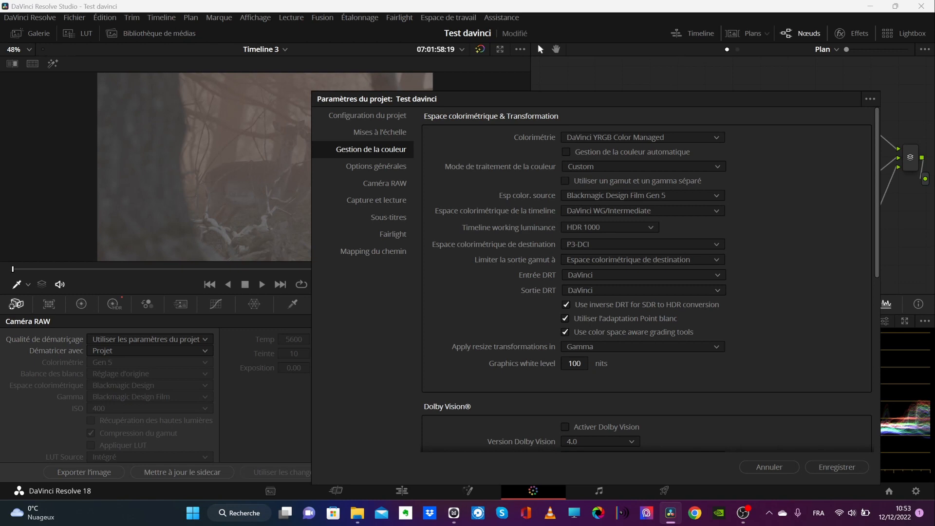
left_click_drag(584, 99, 572, 268)
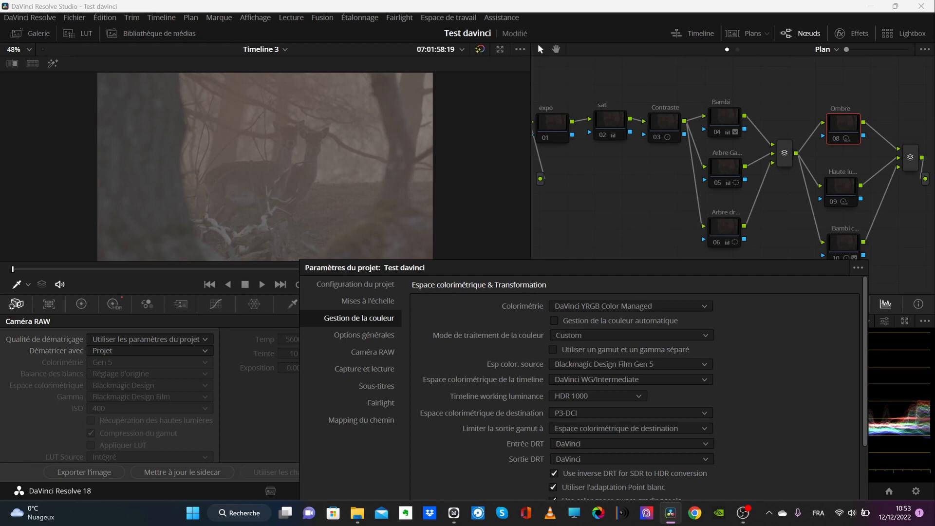
left_click_drag(573, 268, 550, 96)
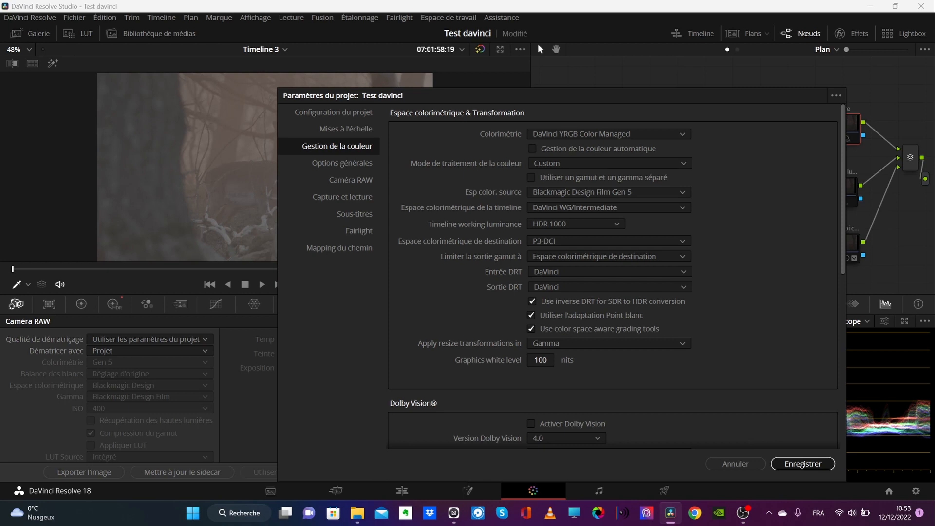
left_click(802, 463)
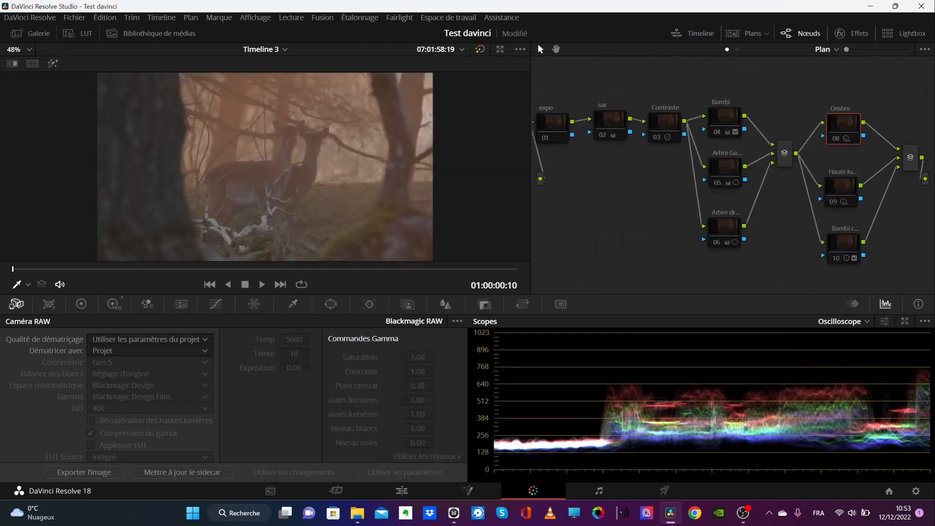
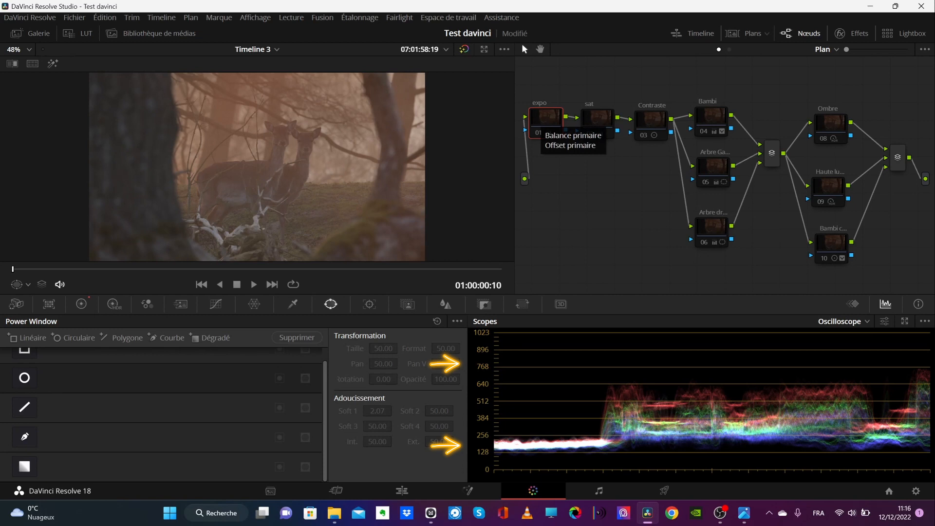
- Enable the expo node, comparing the image with and without it, and save the project
key("ctrl+d")
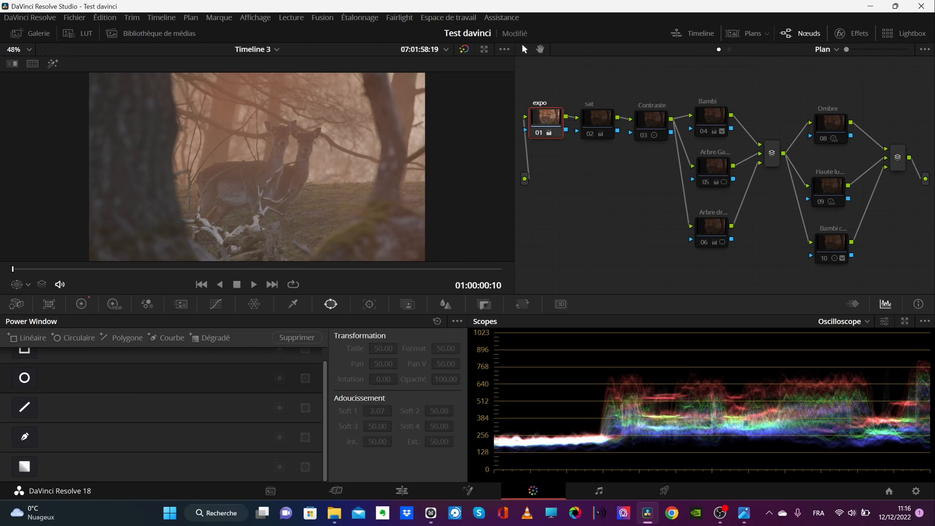
key("ctrl+d")
key("ctrl+s")
- Enable the sat and Contraste nodes, comparing the image with and without the Contraste correction
left_click(598, 123)
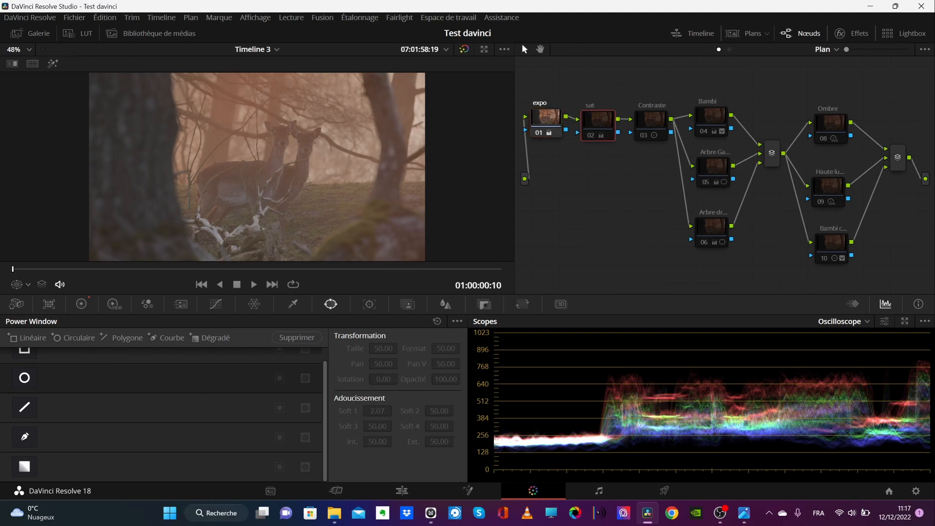
key("ctrl+d")
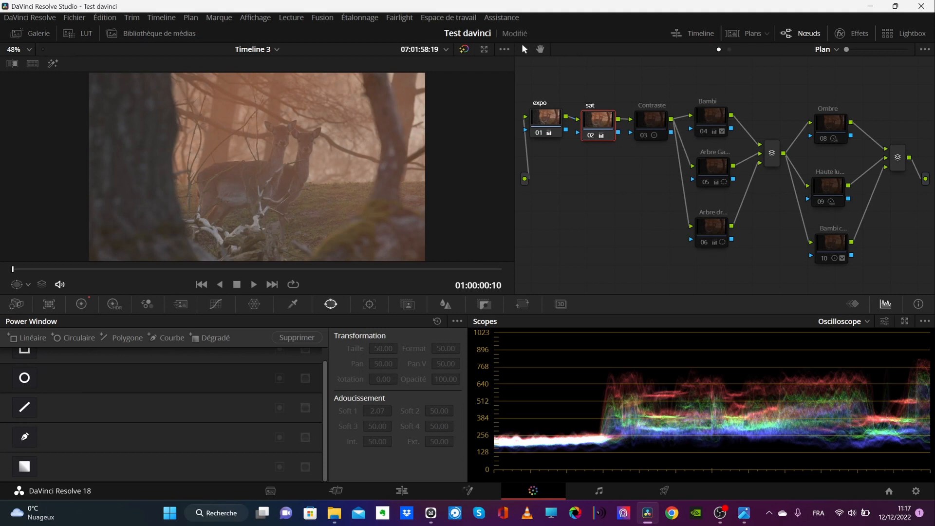
left_click(651, 121)
key("ctrl+d")
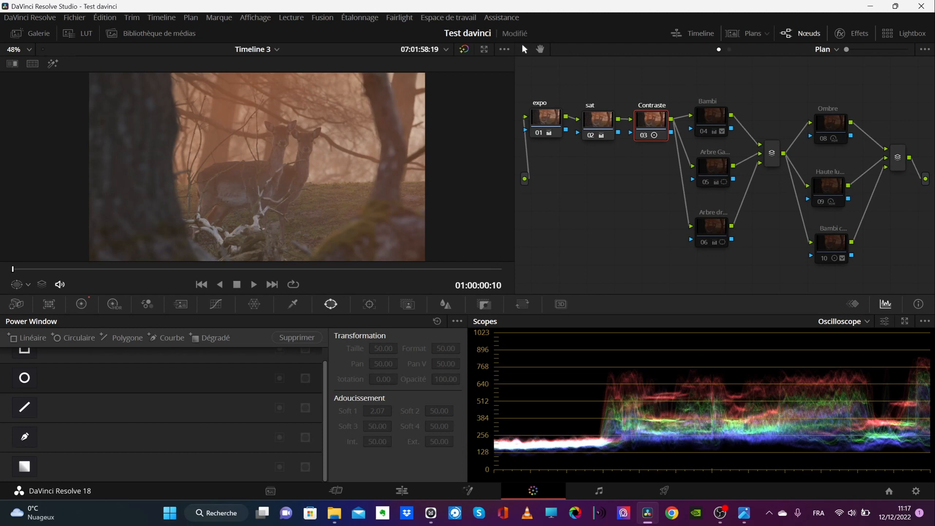
key("ctrl+d")
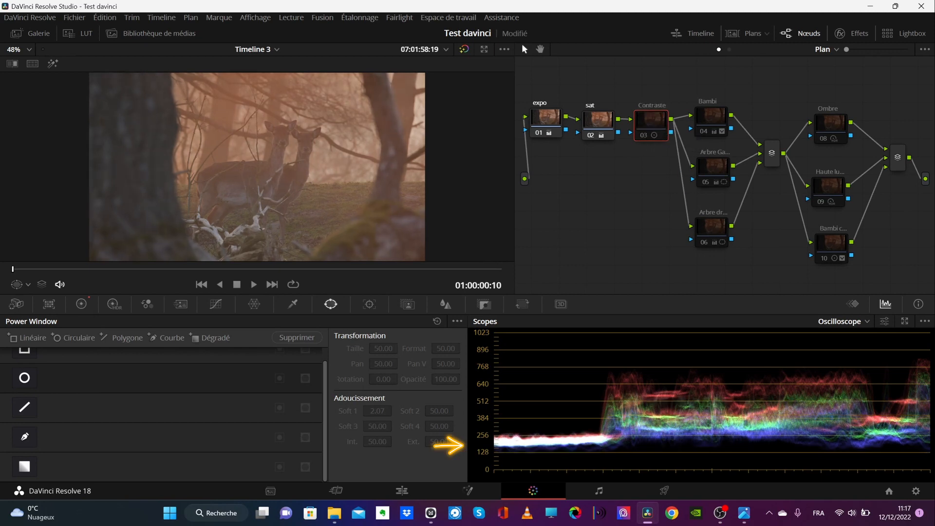
key("ctrl+d")
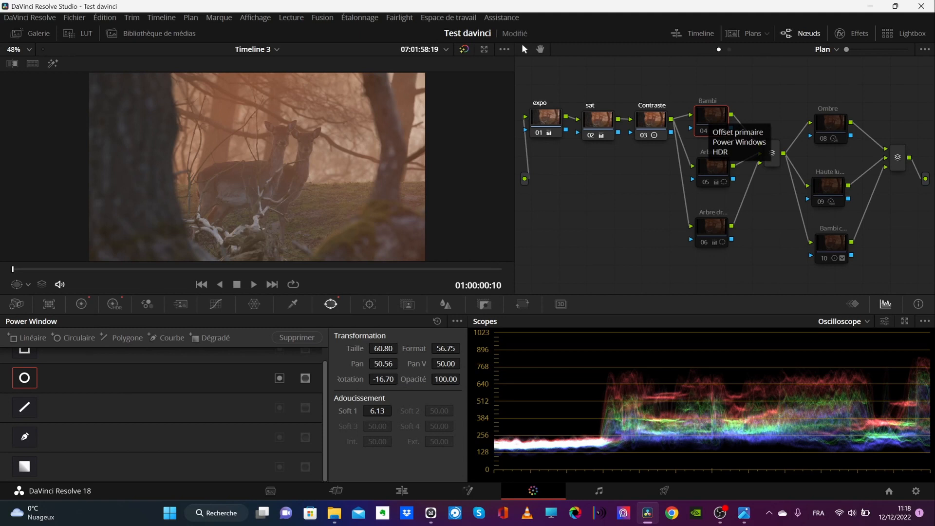
- Enable the Bambi node and briefly highlight its masked area in the viewer
key("ctrl+d")
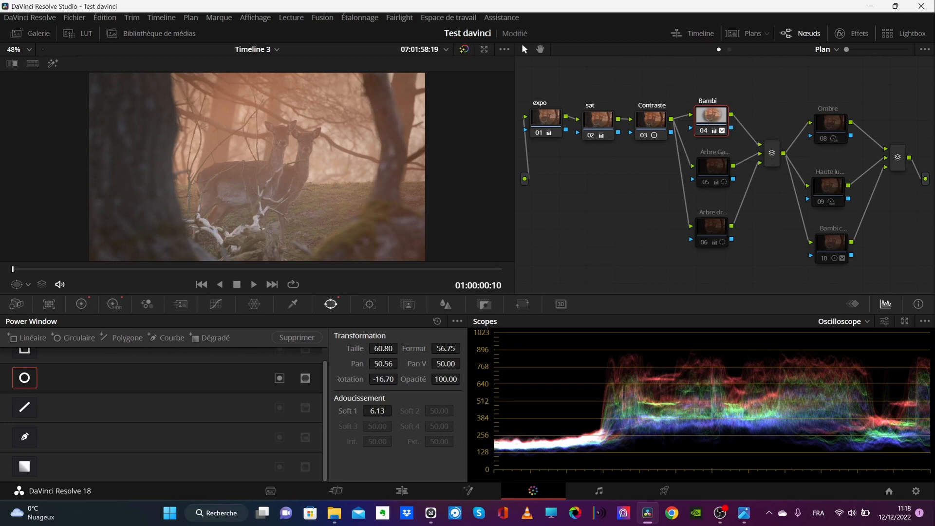
left_click(52, 63)
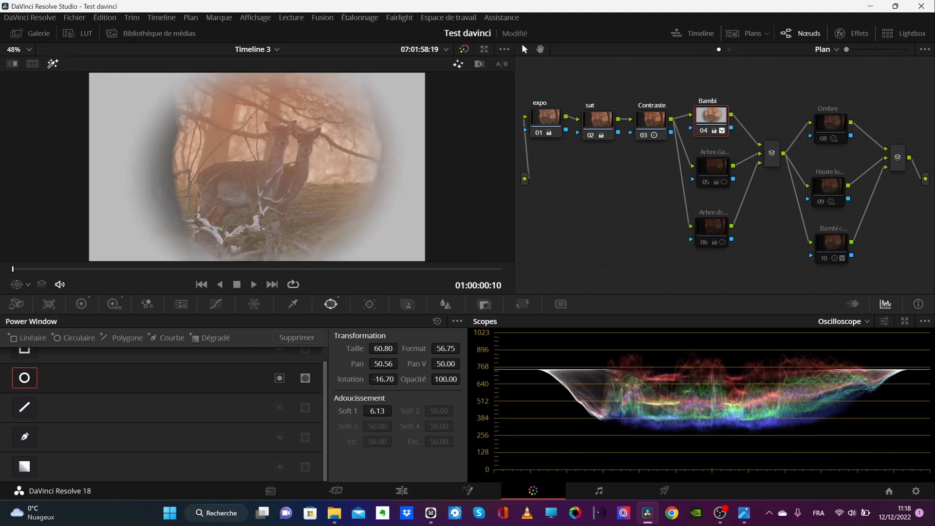
left_click(53, 64)
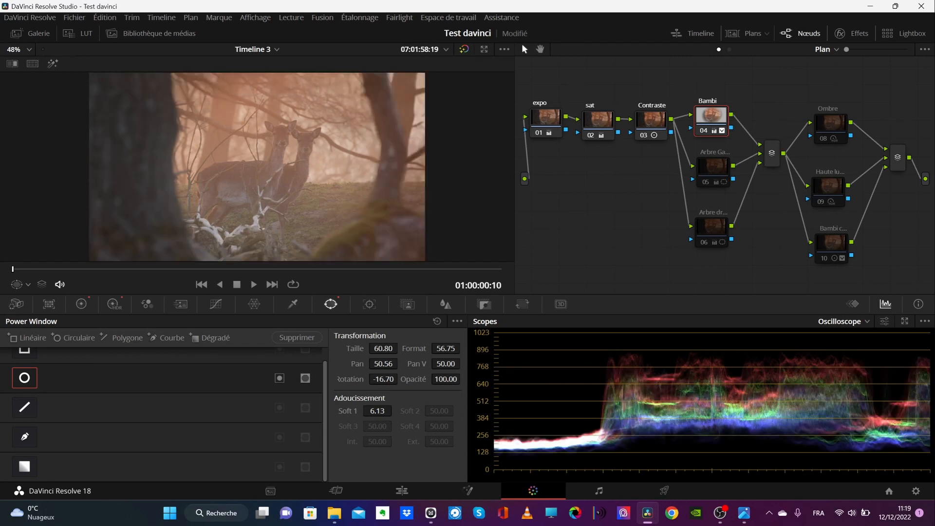
- Compare the image with and without the Bambi node's correction, leaving the node enabled
key("ctrl+d")
key("ctrl+d")
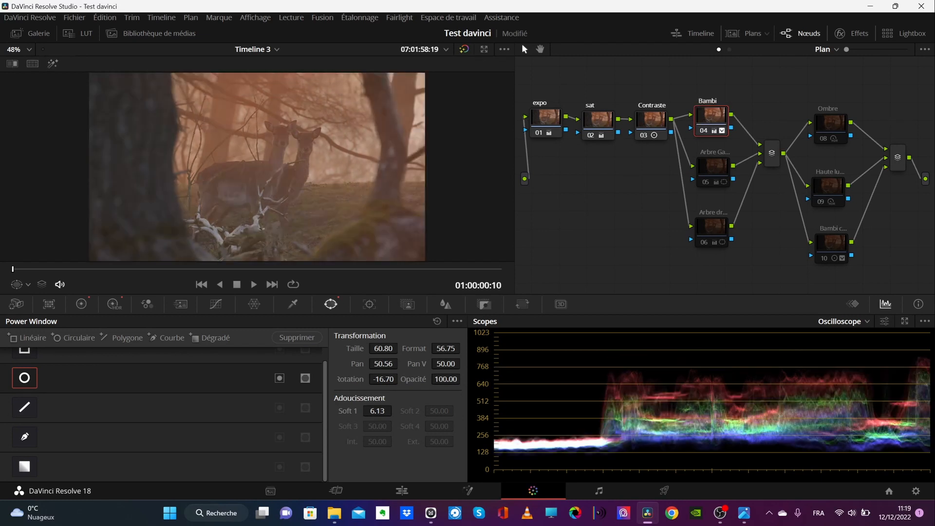
key("ctrl+d")
key("ctrl+d")
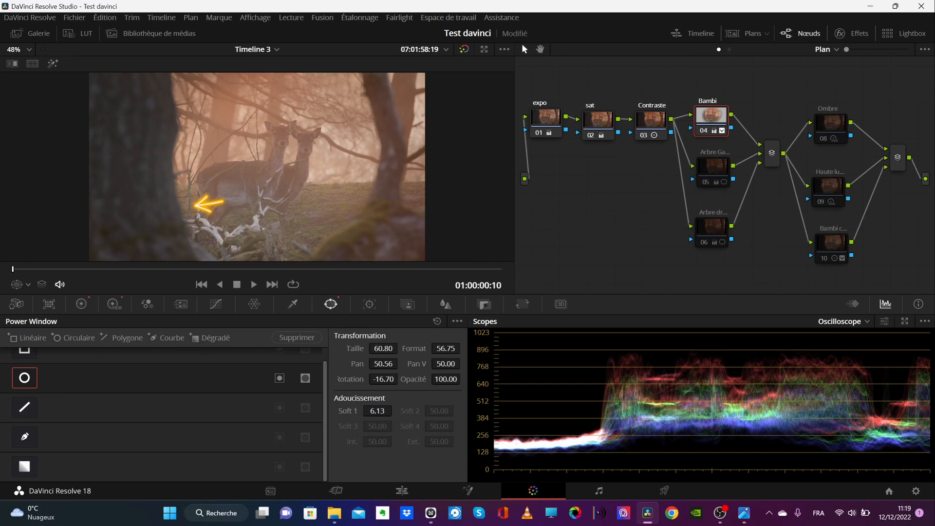
- Enable the Arbre Ga... and Arbre dr... nodes, inspecting the full outline of the window drawn around the right-hand tree
left_click(713, 168)
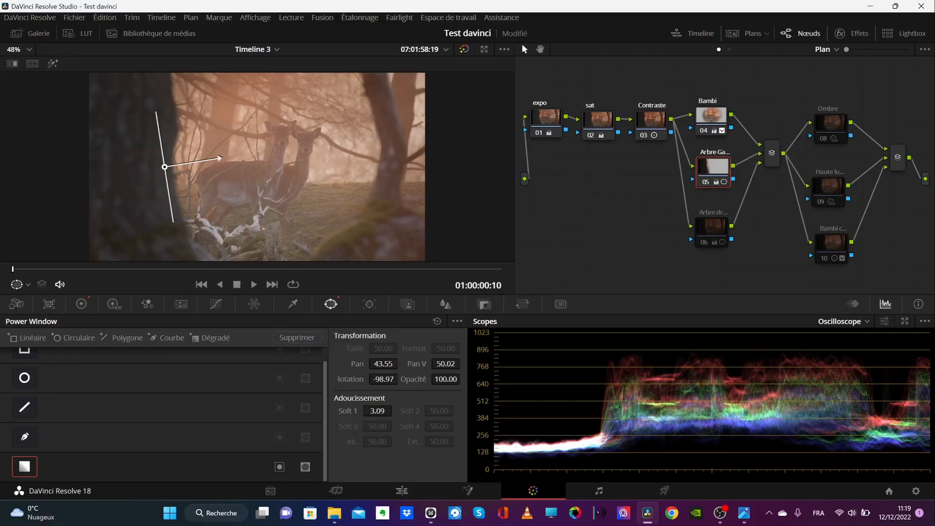
left_click(712, 226)
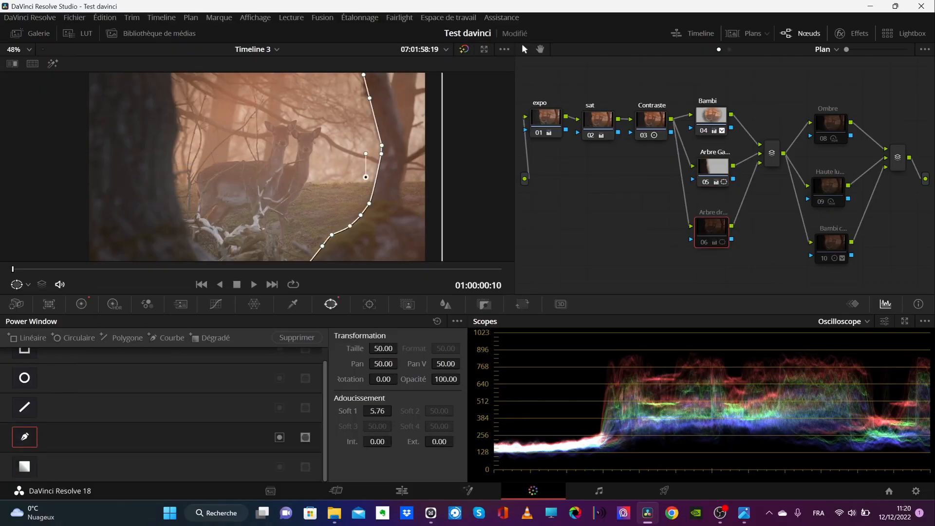
scroll(257, 166, "down", 3)
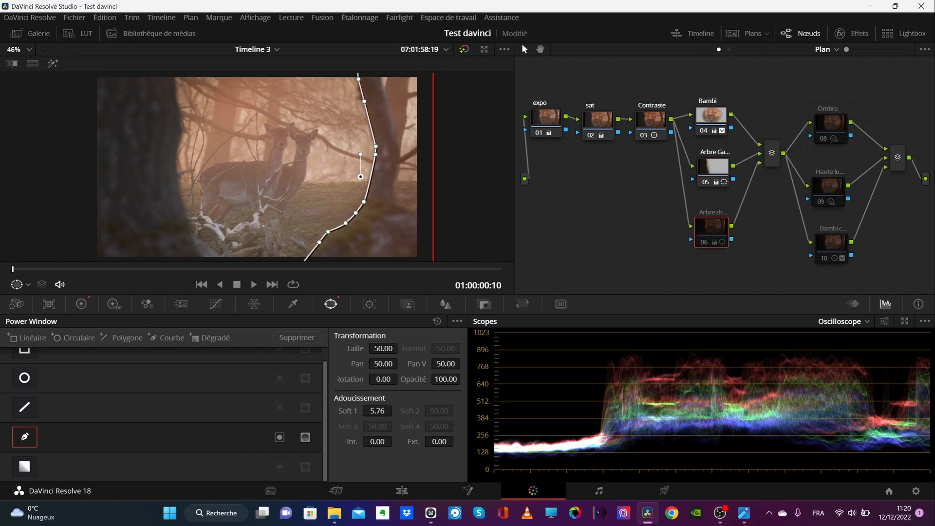
scroll(257, 166, "up", 3)
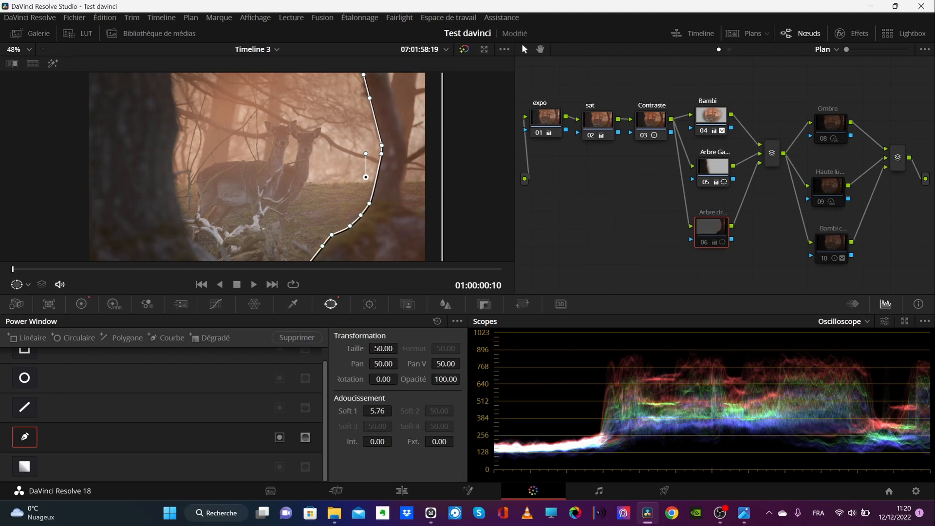
scroll(257, 167, "down", 1)
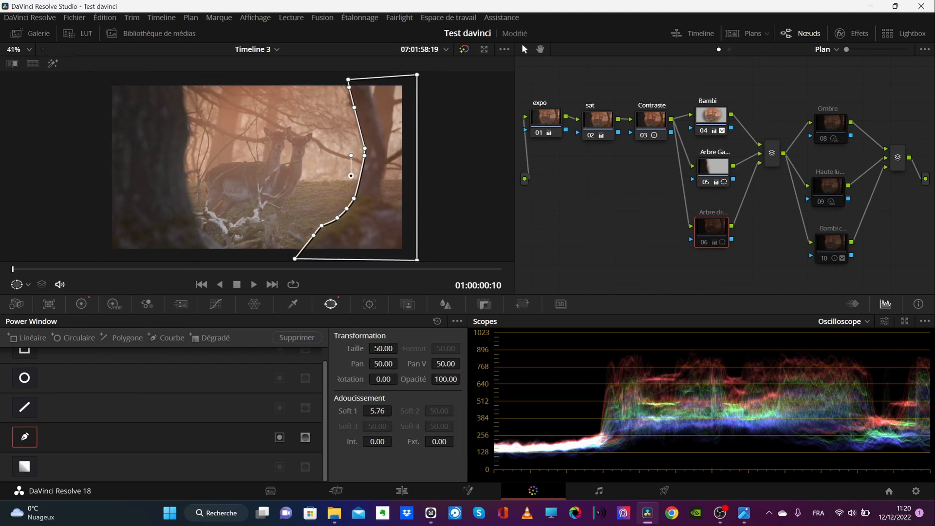
key("ctrl+d")
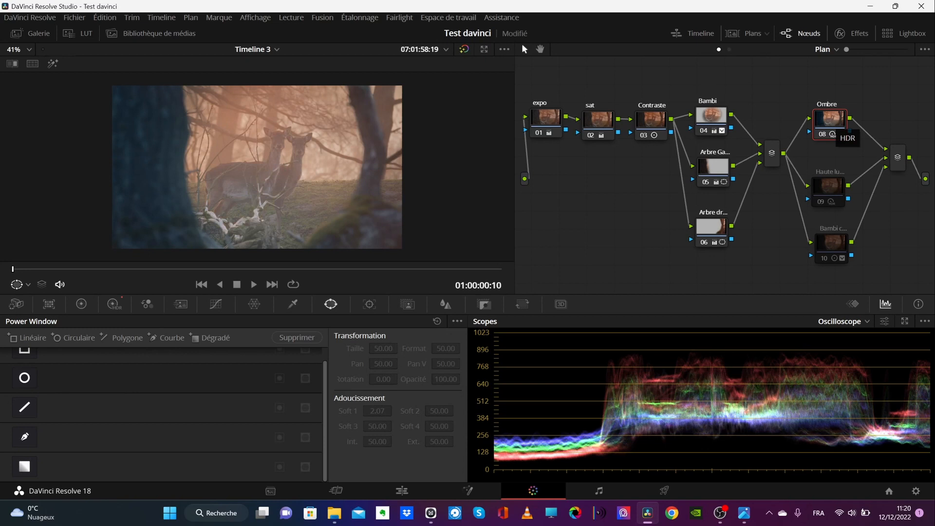
- Enable the Ombre node, comparing the image with and without it, and display its High Dynamic Range color wheels
key("ctrl+d")
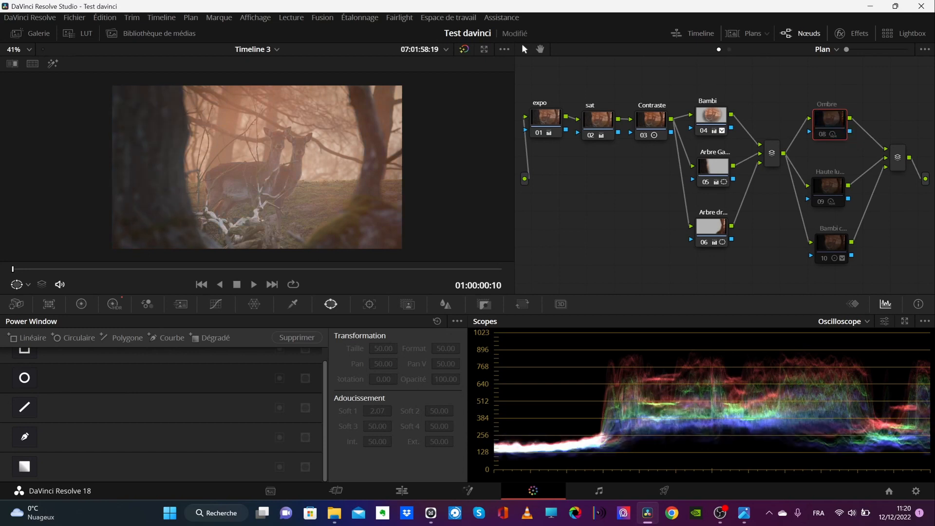
key("ctrl+d")
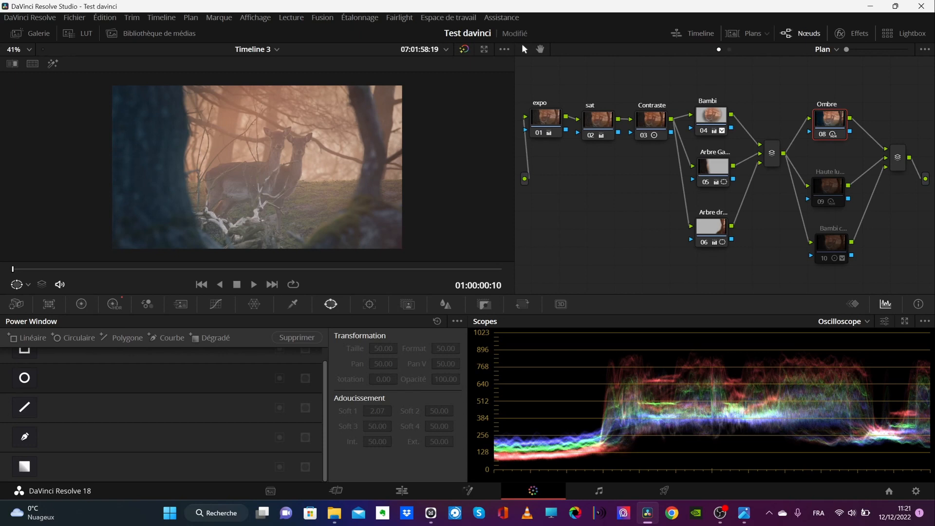
left_click(115, 303)
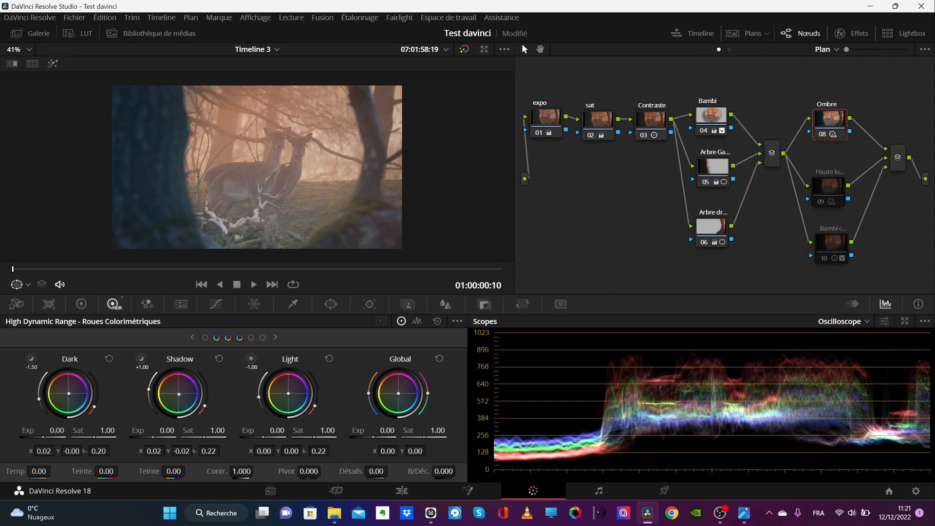
- Highlight the Ombre node's Shadow and Light zones in the viewer, and review its HDR wheels from Black to Specular
left_click(141, 358)
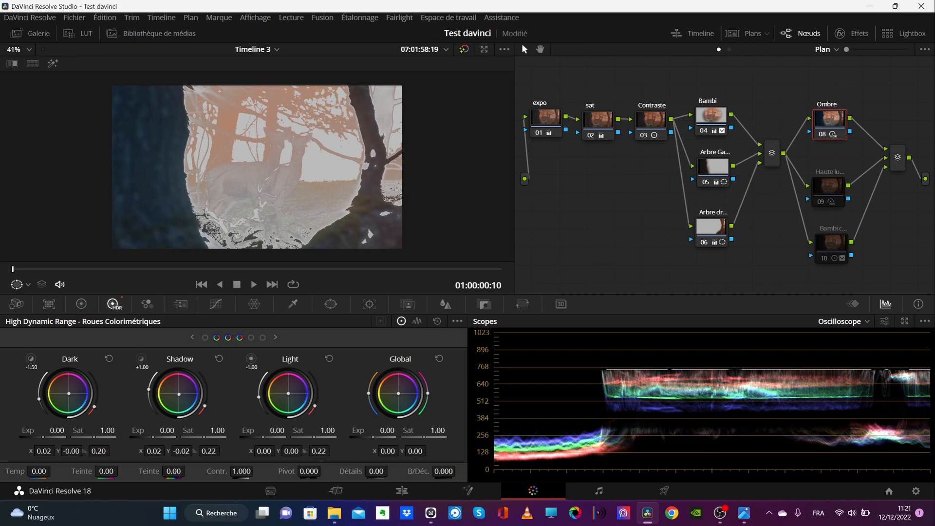
left_click(140, 358)
left_click(251, 358)
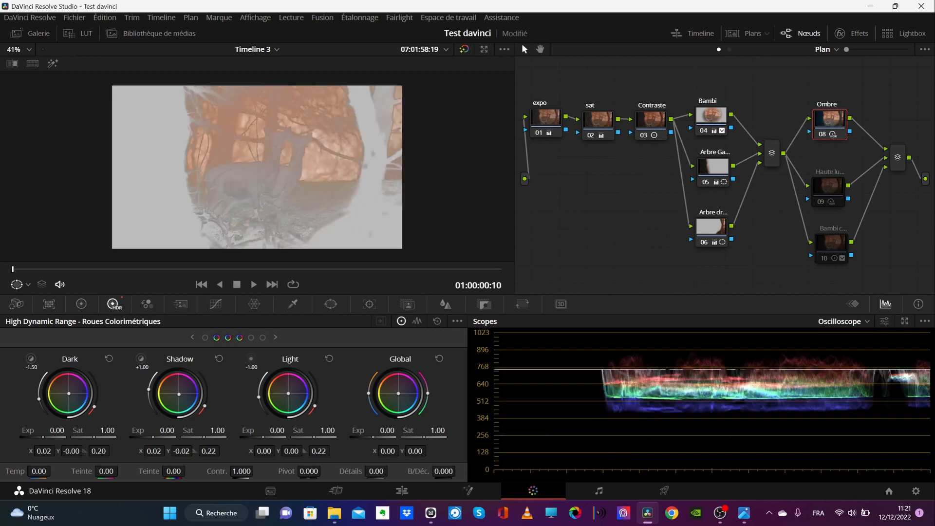
left_click(251, 358)
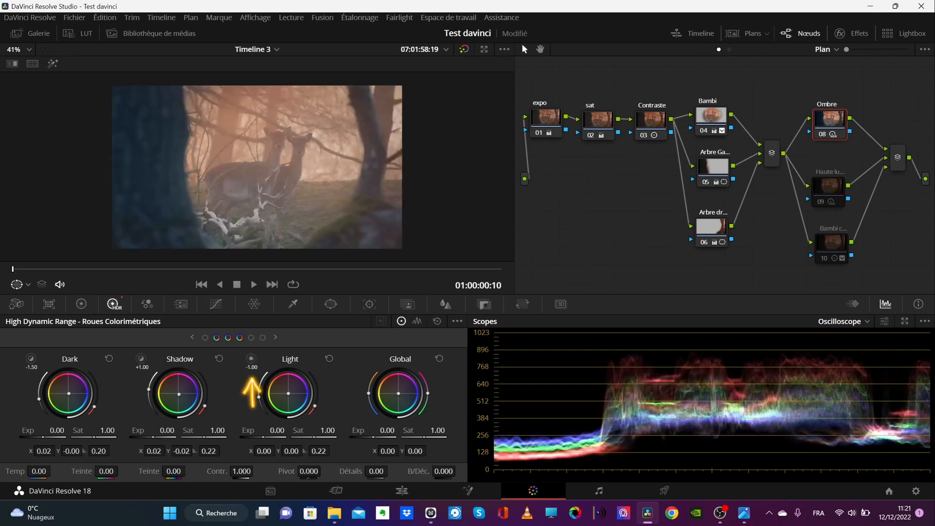
left_click(192, 337)
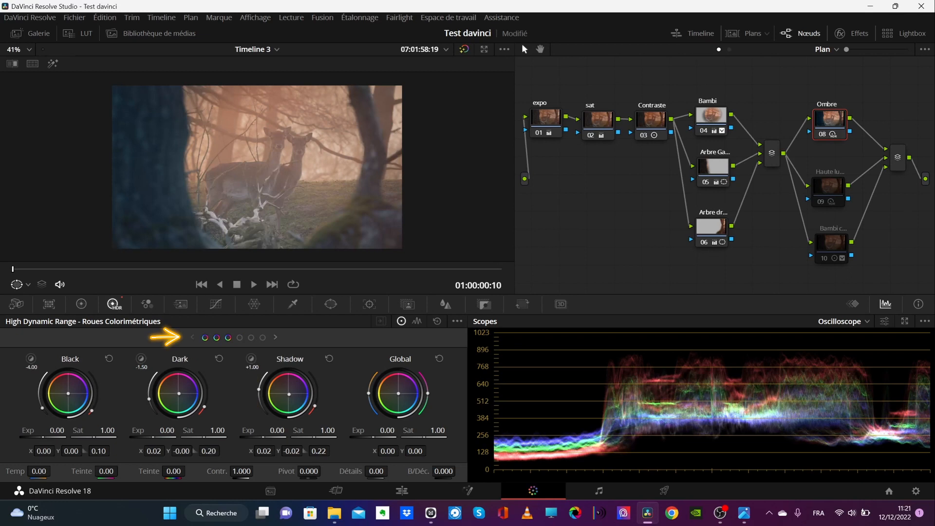
left_click(262, 337)
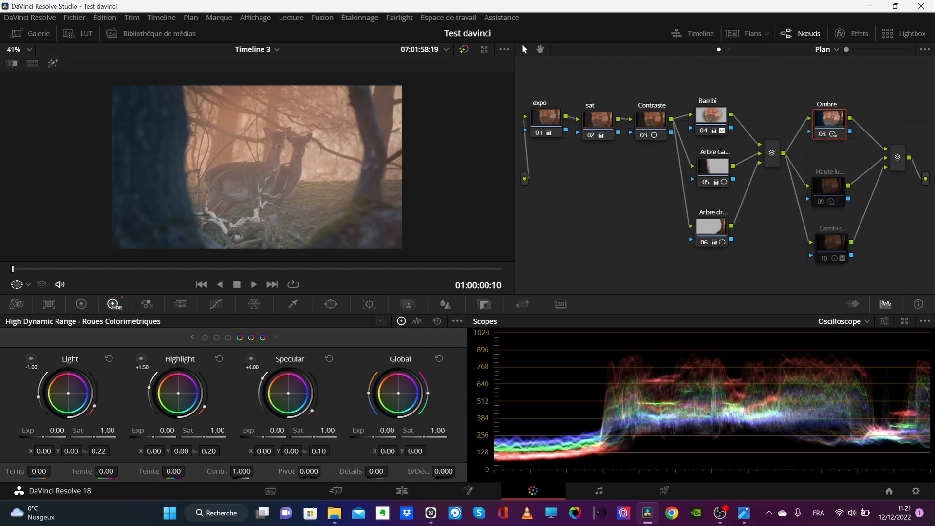
left_click(192, 337)
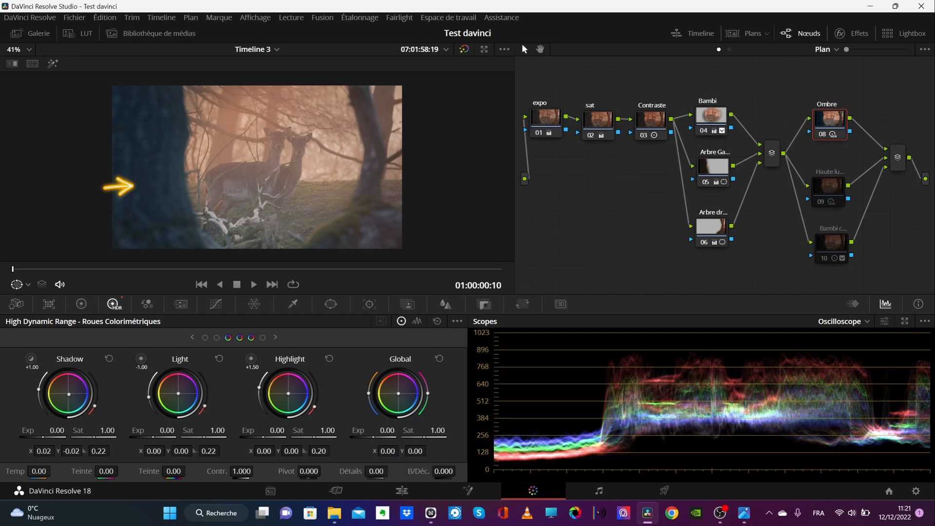
- Enable the Haute lu... node, comparing the image with and without it, and briefly highlight its Light zone in the viewer
left_click_drag(827, 189, 829, 183)
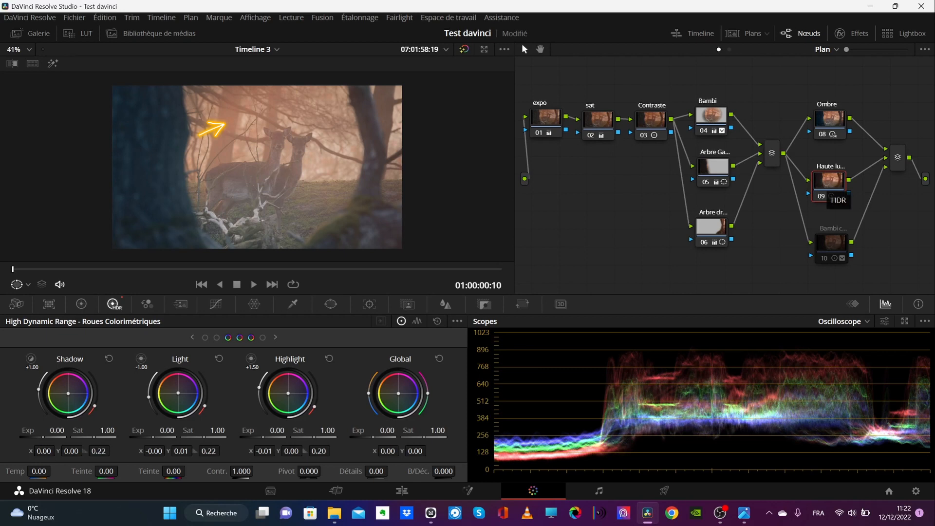
key("ctrl+d")
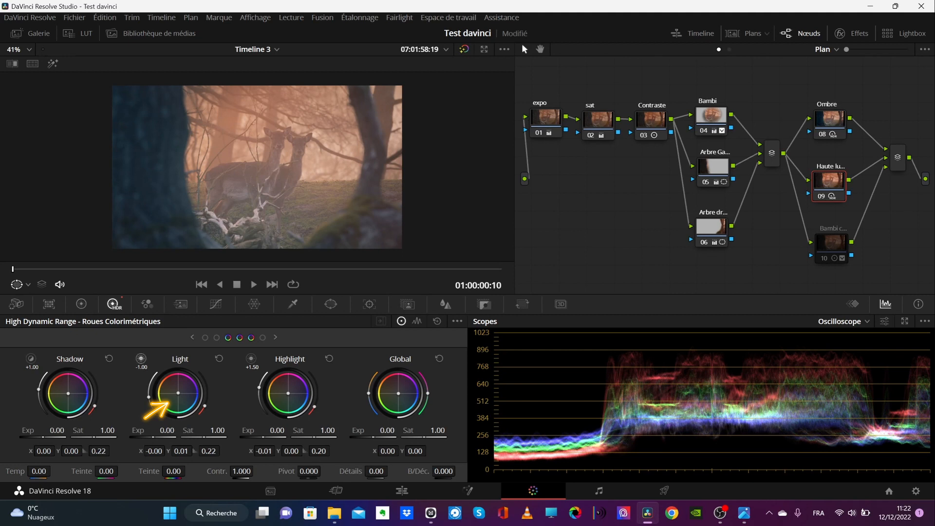
left_click(141, 358)
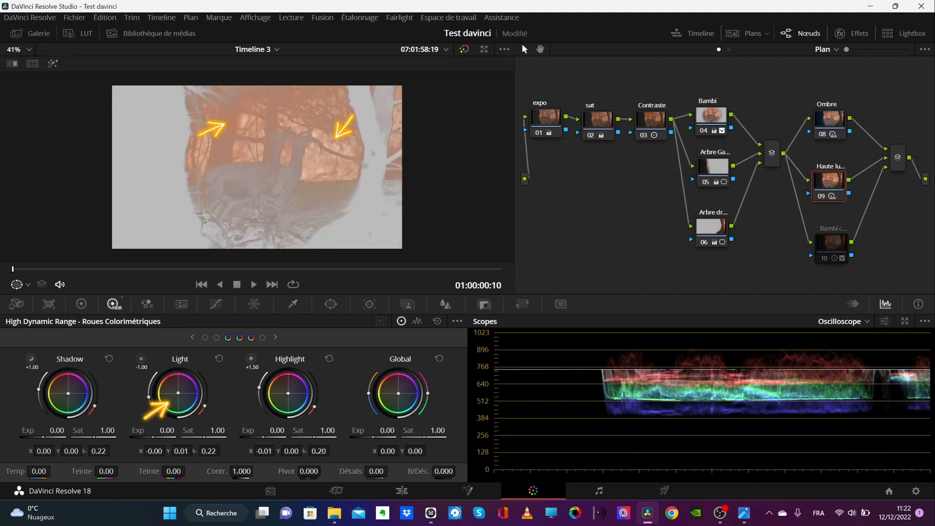
left_click(141, 359)
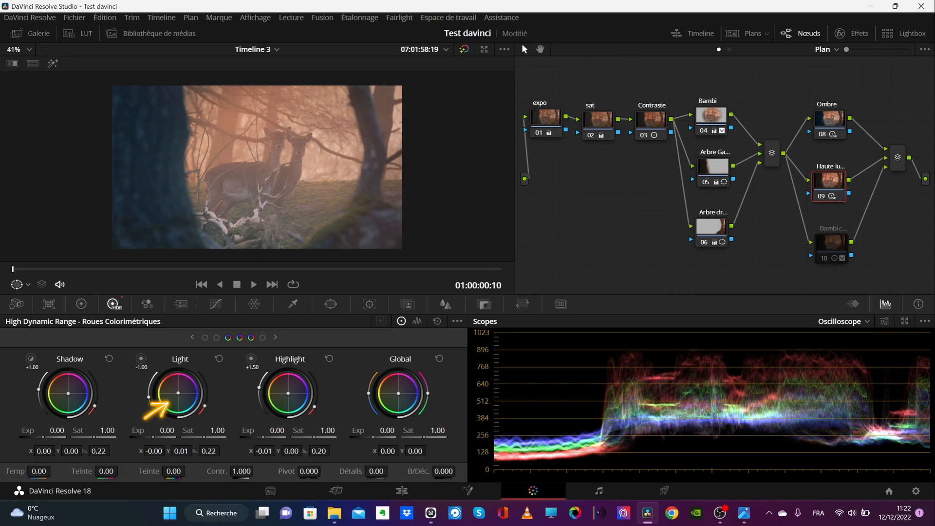
- Enable the Bambi c... node, comparing the image with and without it, and select the final layer mixer
left_click(832, 243)
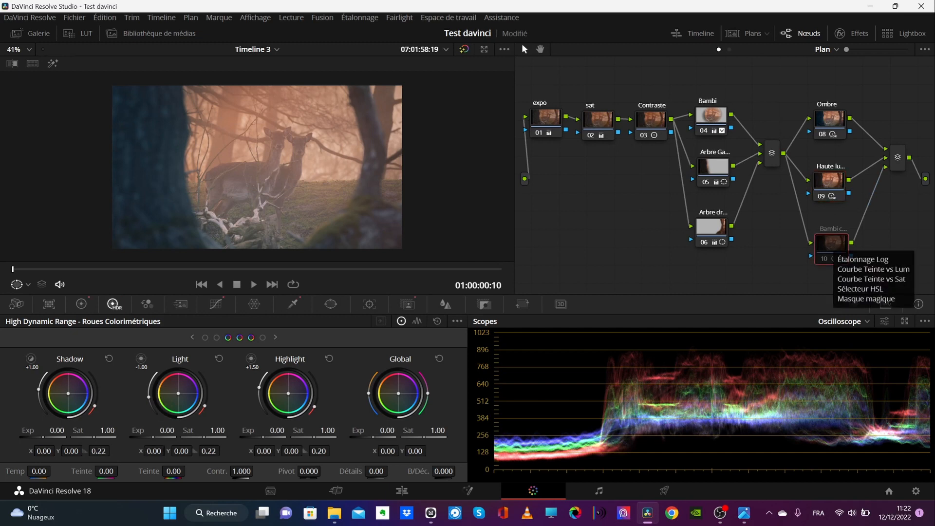
key("ctrl+d")
key("ctrl+d")
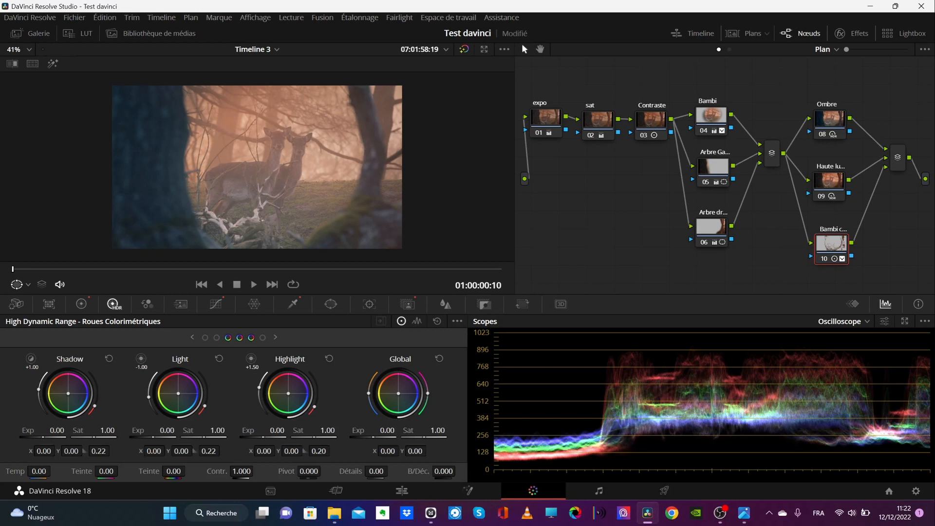
mouse_move(897, 157)
left_mouse_down()
mouse_move(877, 158)
mouse_move(899, 154)
left_mouse_up()
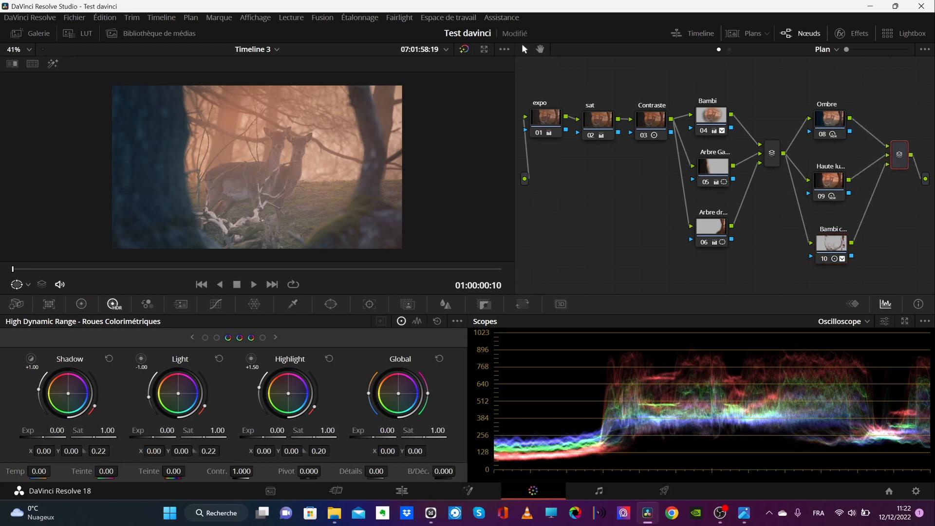